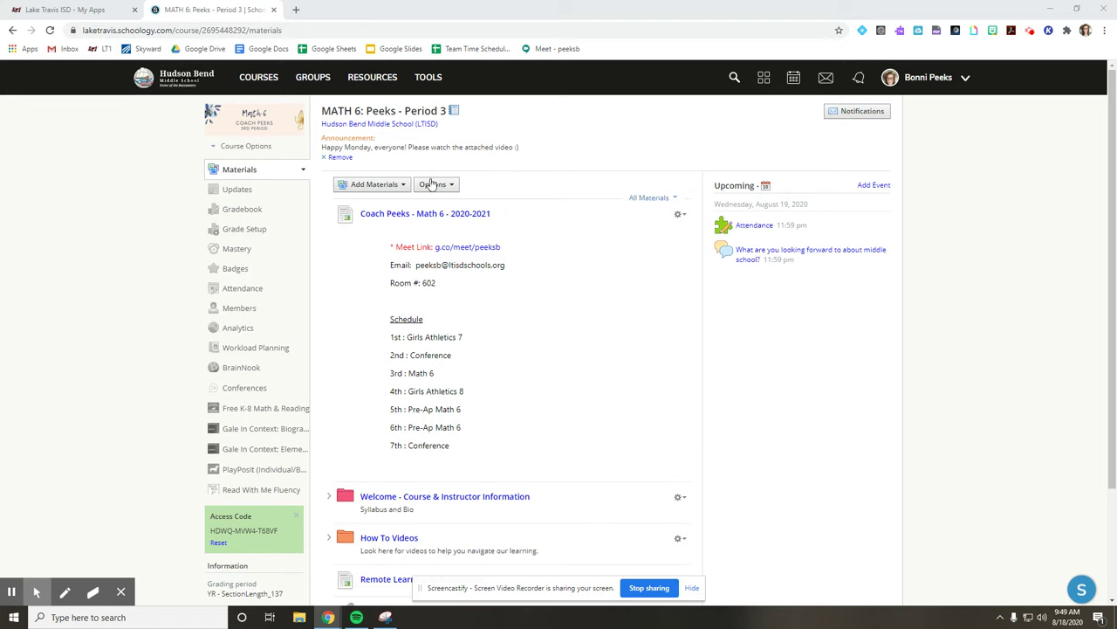
Open RC1, then Week 1 : August 19 - August 21, then the Thursday, August 20 folder.
scroll(490, 282, down, 1)
scroll(491, 282, down, 2)
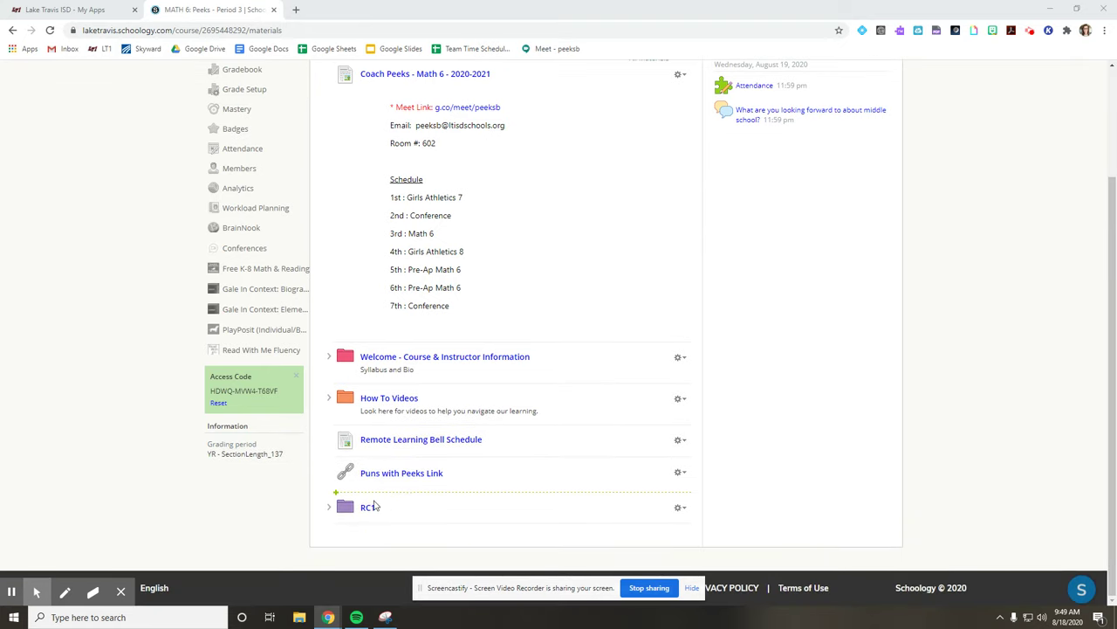
click(366, 508)
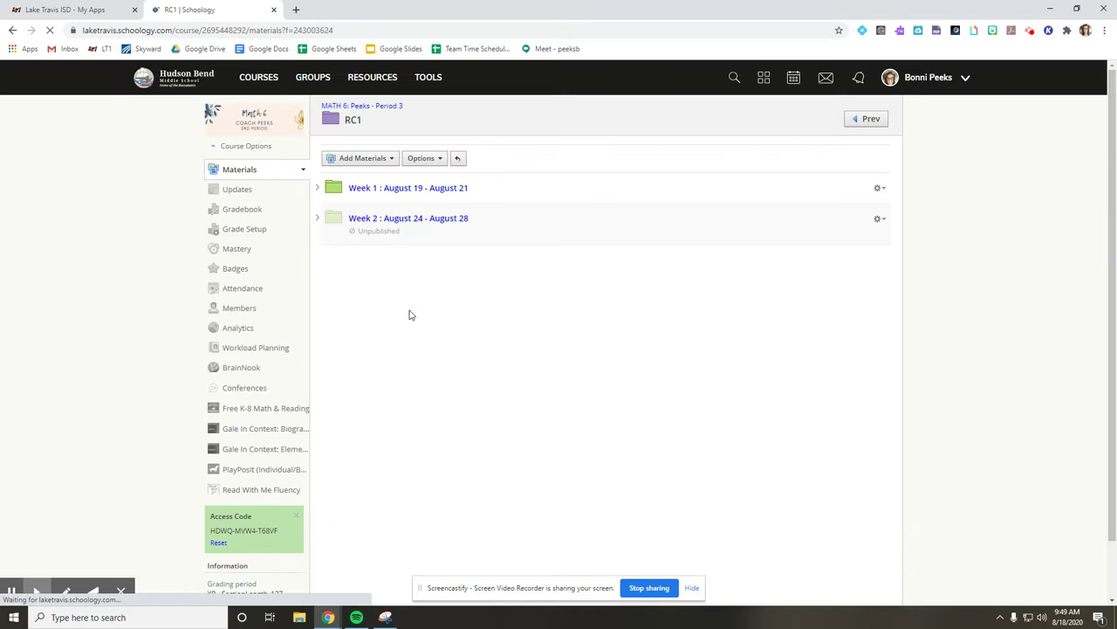
click(371, 192)
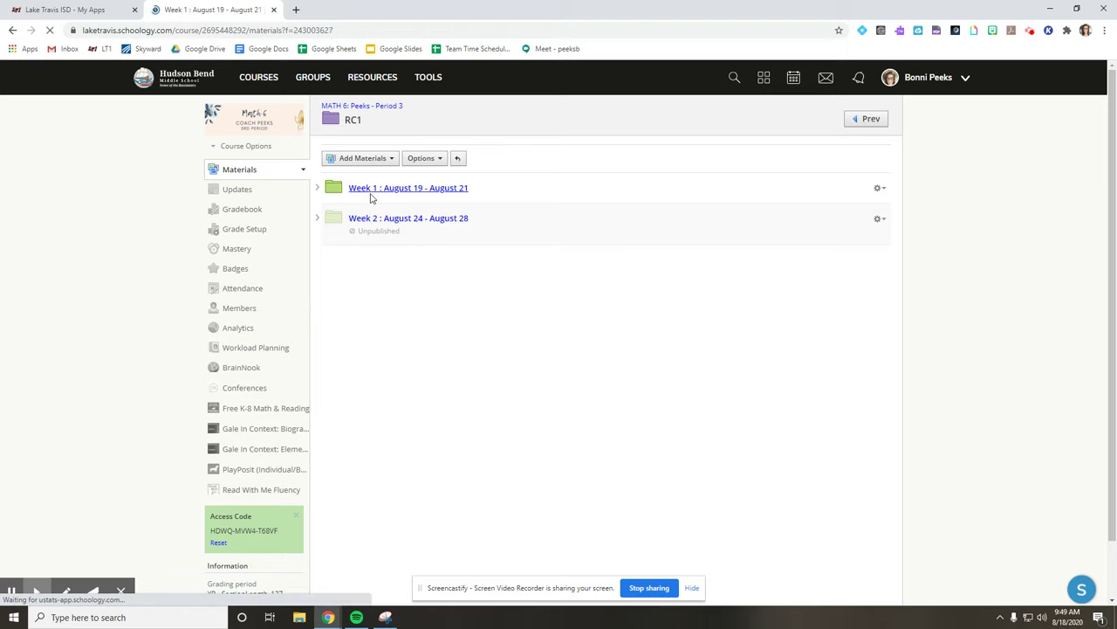
click(417, 220)
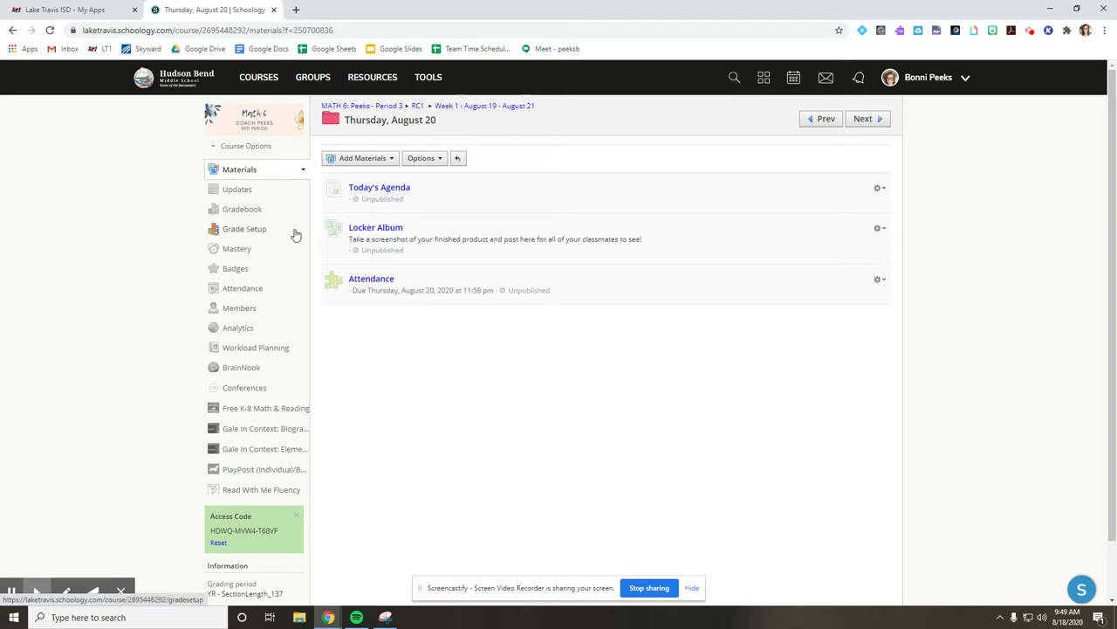
Read Today's Agenda and follow Step 4's Design Your Own Virtual Locker link.
click(358, 188)
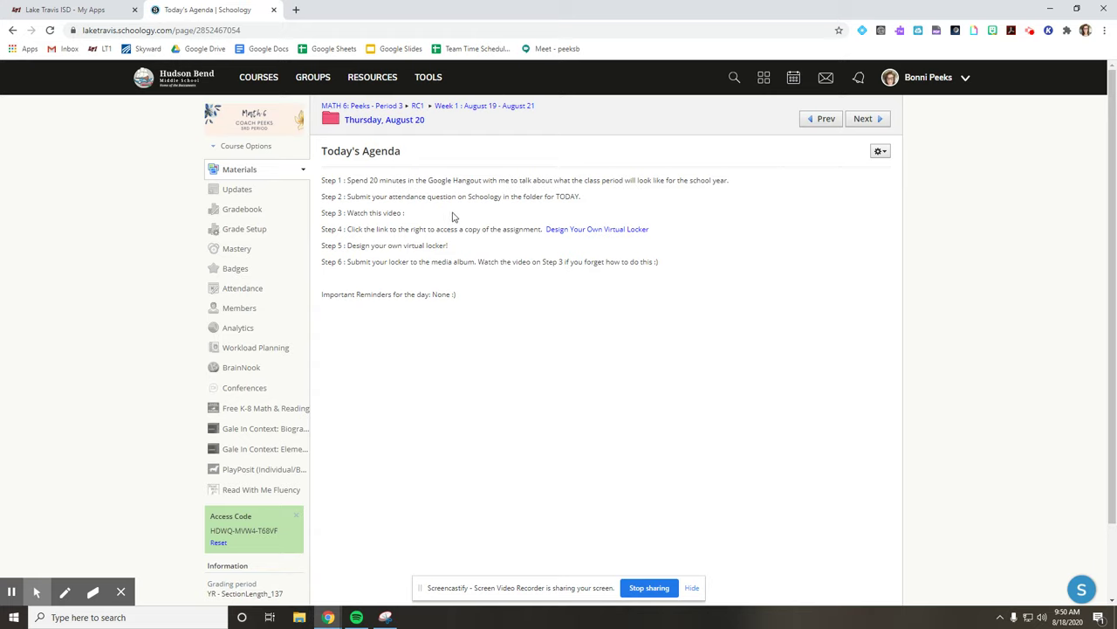
click(571, 230)
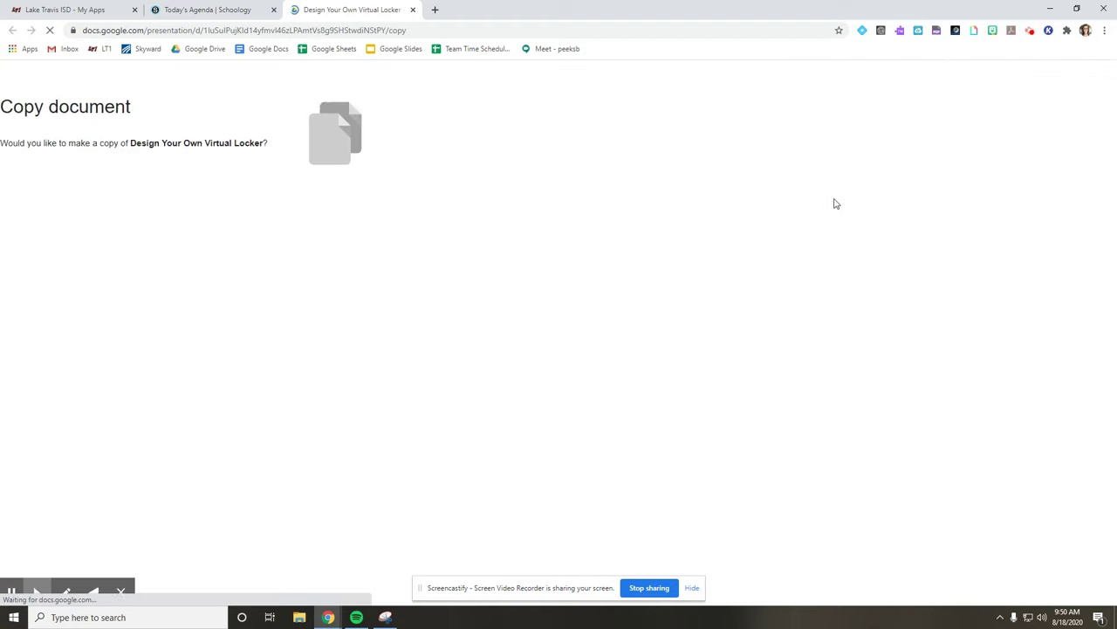
Make a copy of Design Your Own Virtual Locker and browse its template and example slides.
click(390, 260)
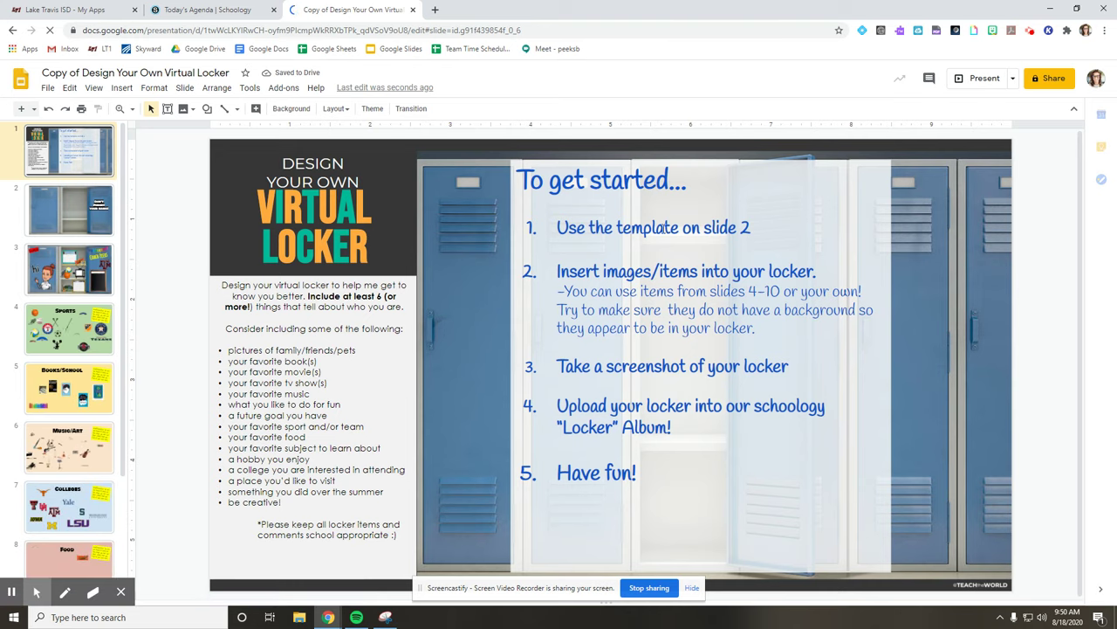
click(99, 208)
click(89, 151)
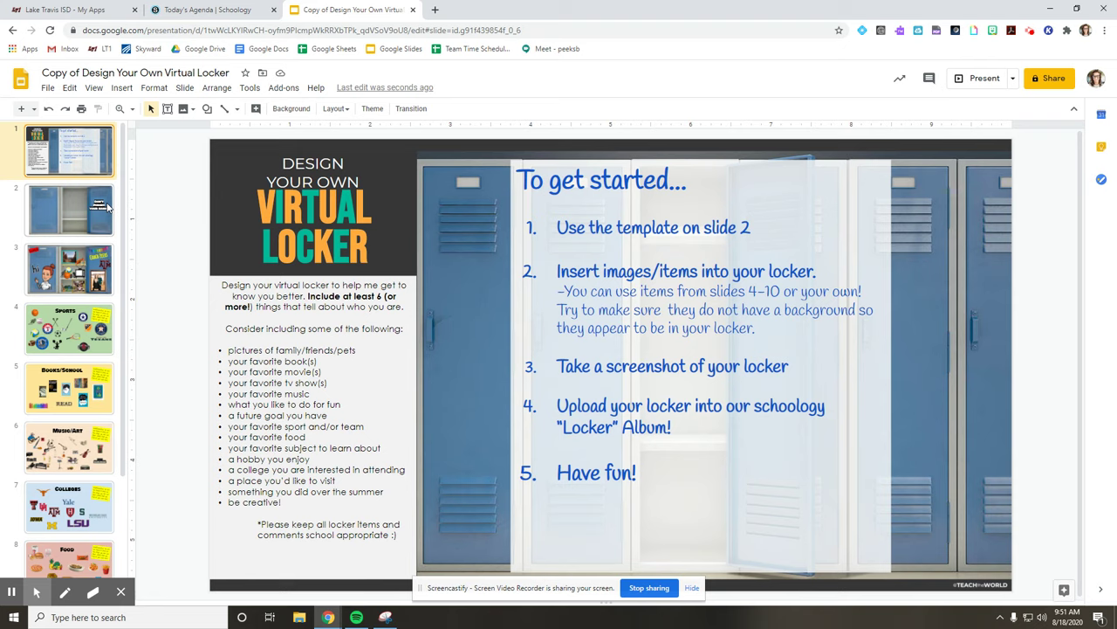
click(63, 264)
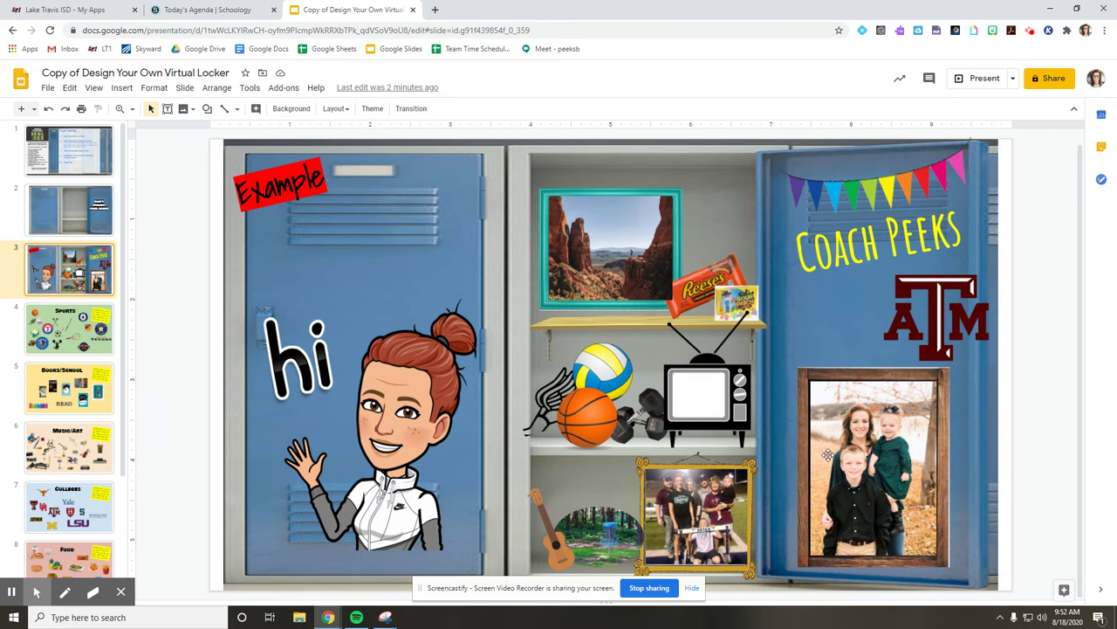
click(73, 332)
click(70, 390)
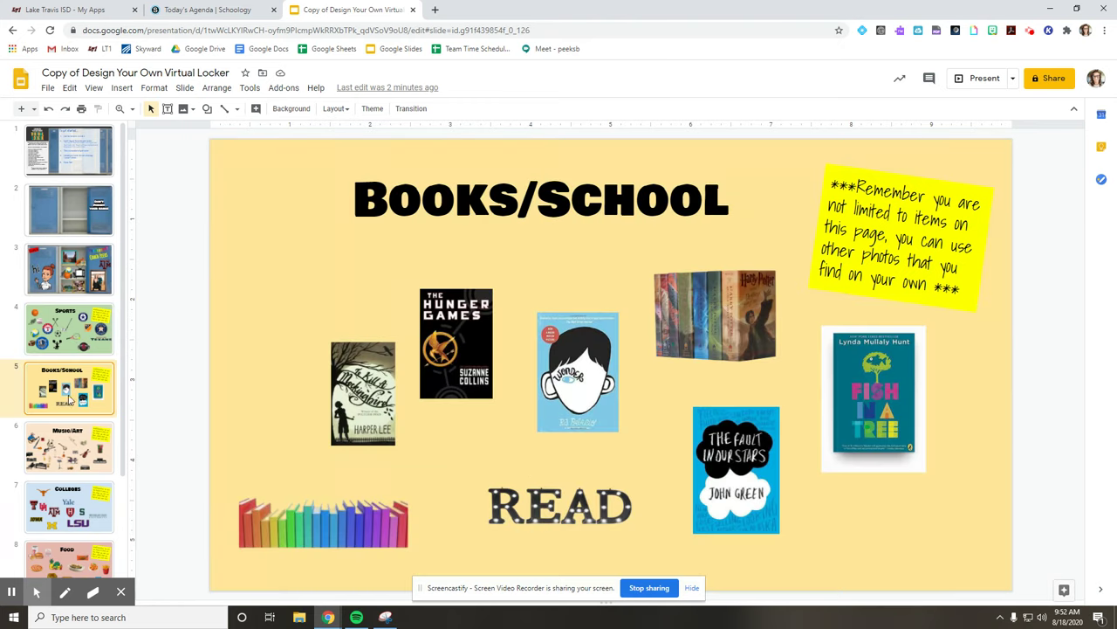
click(72, 441)
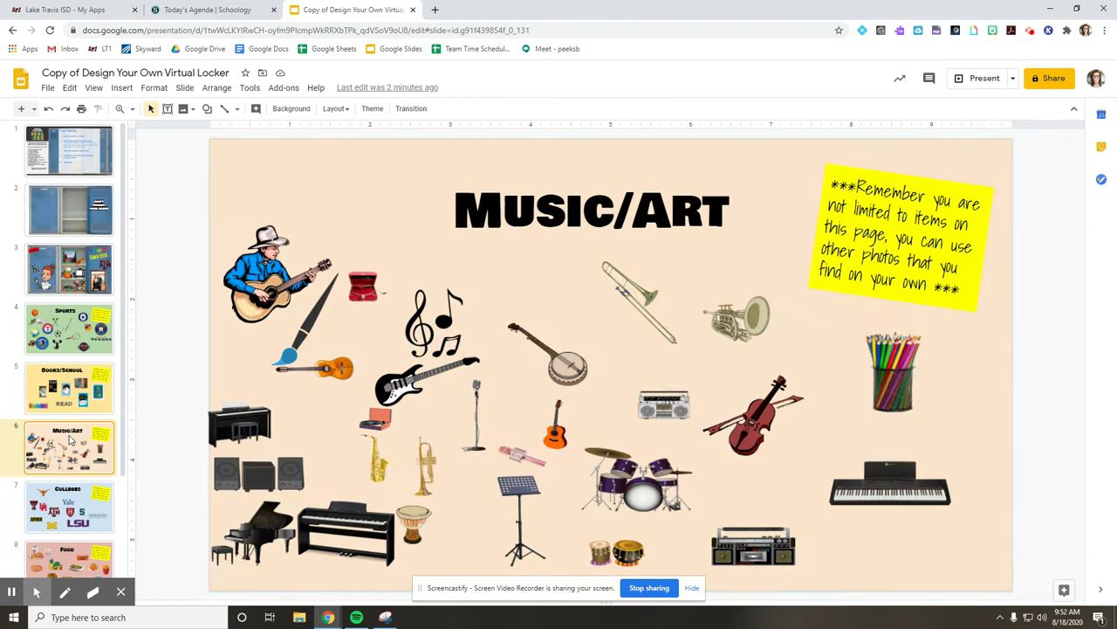
click(57, 494)
click(83, 546)
click(102, 310)
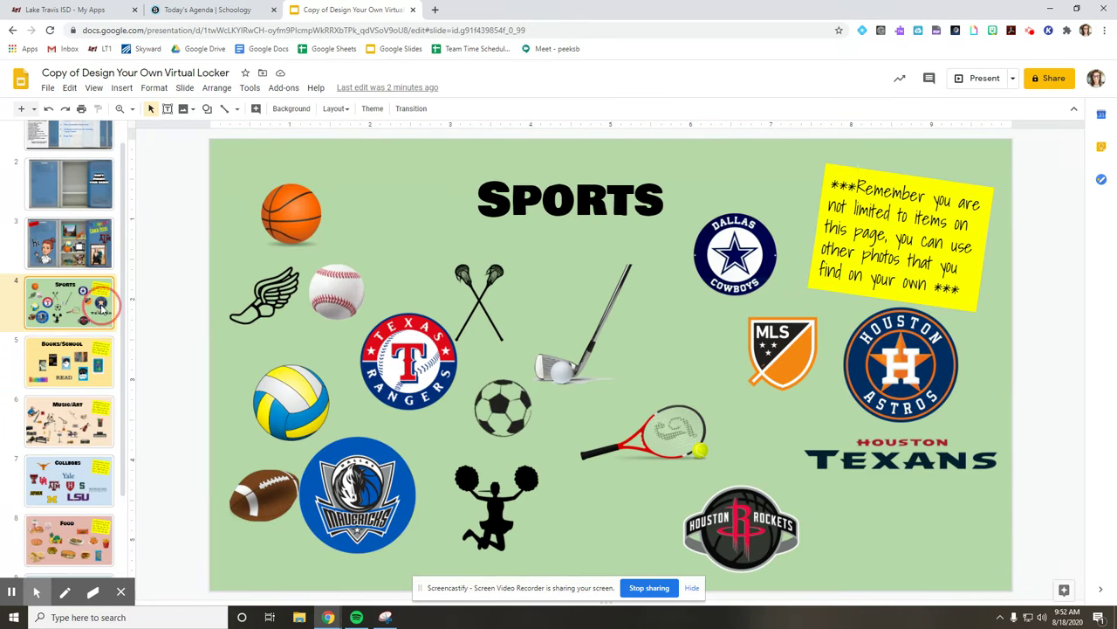
right_click(286, 220)
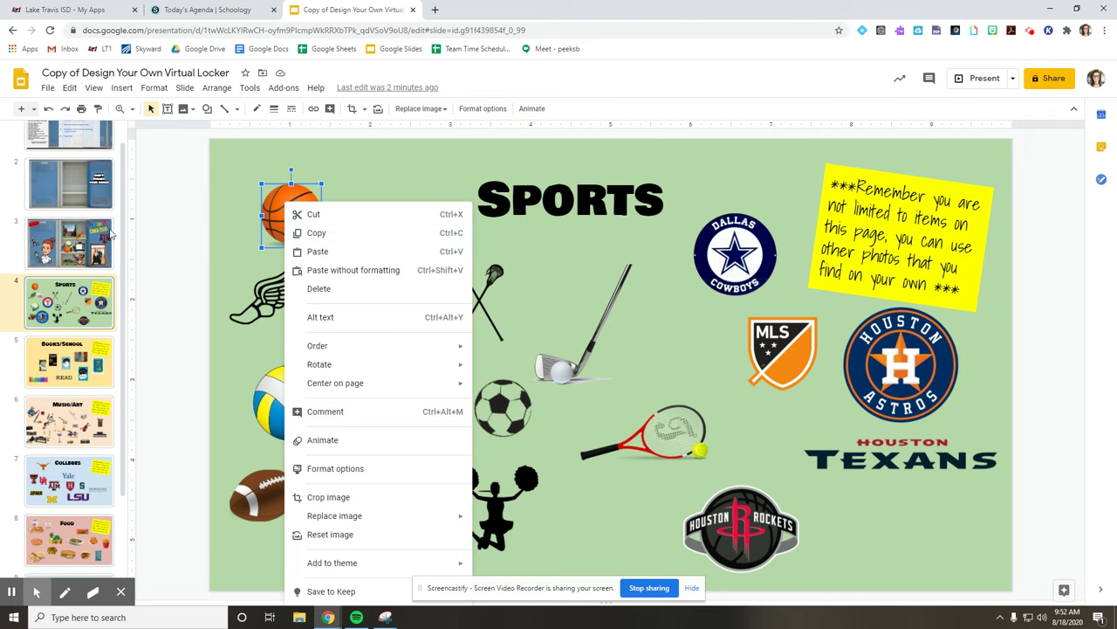
click(80, 232)
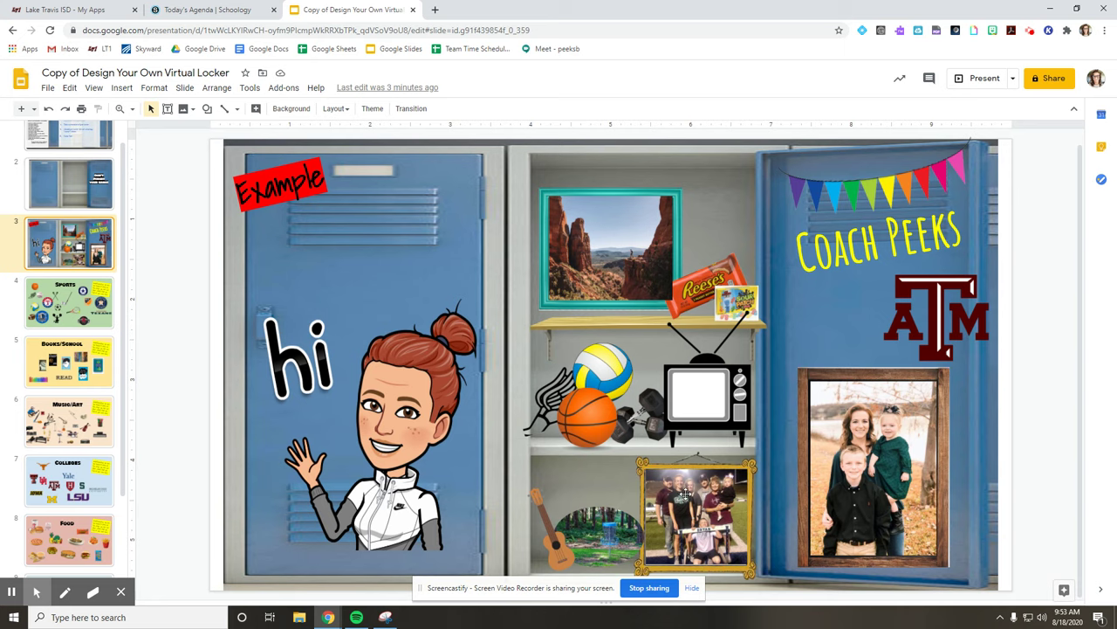
click(385, 617)
click(176, 40)
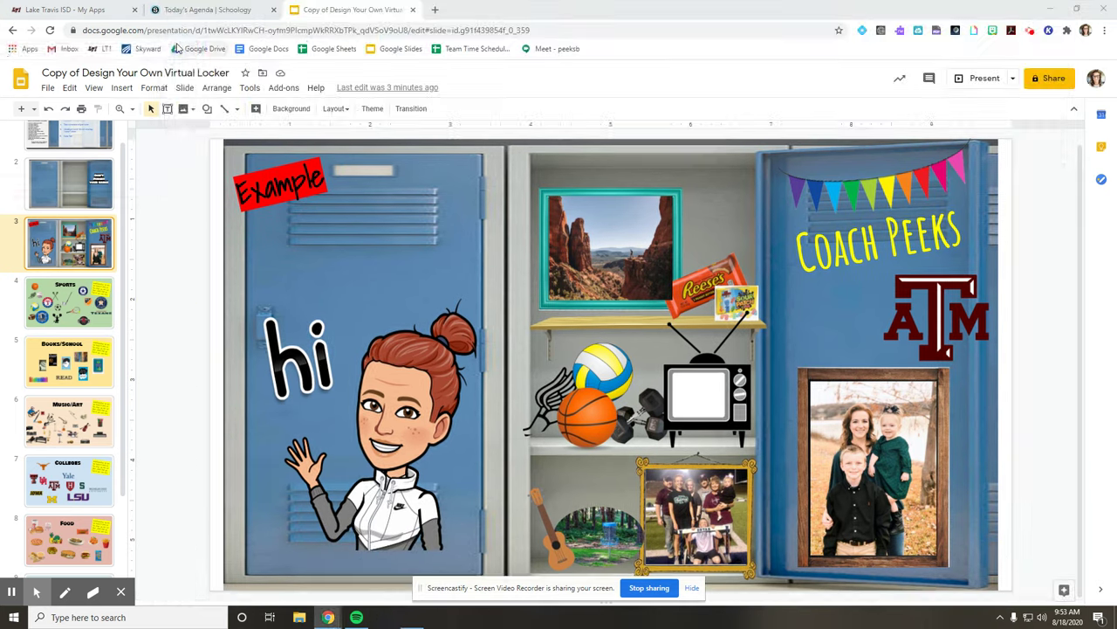
mouse_move(222, 139)
mouse_down()
mouse_move(547, 309)
mouse_move(993, 583)
mouse_up()
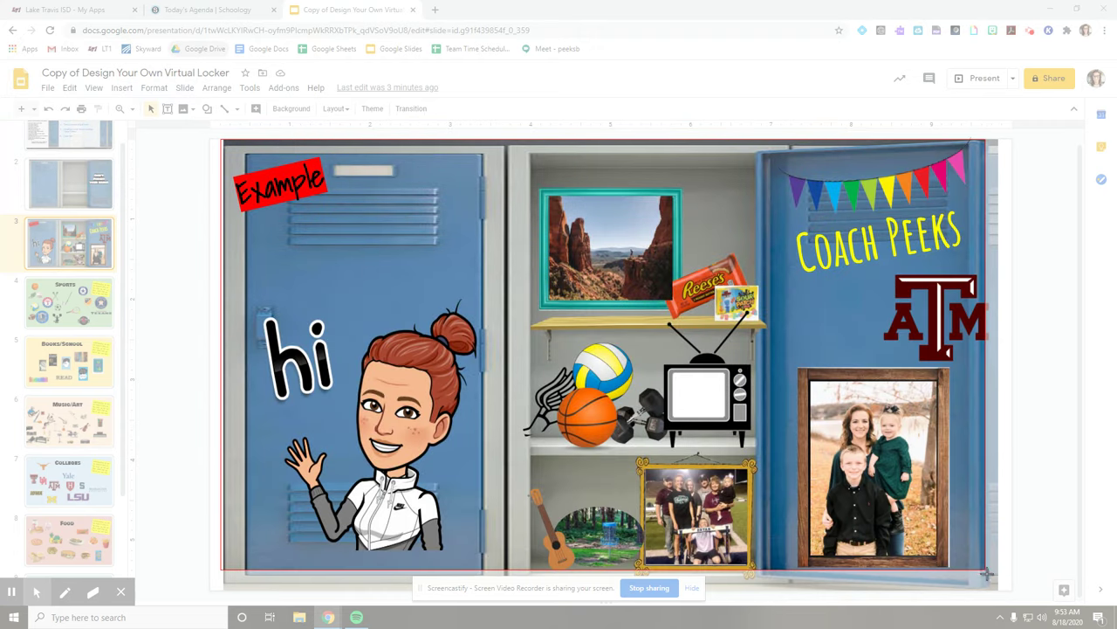
drag(994, 582, 995, 583)
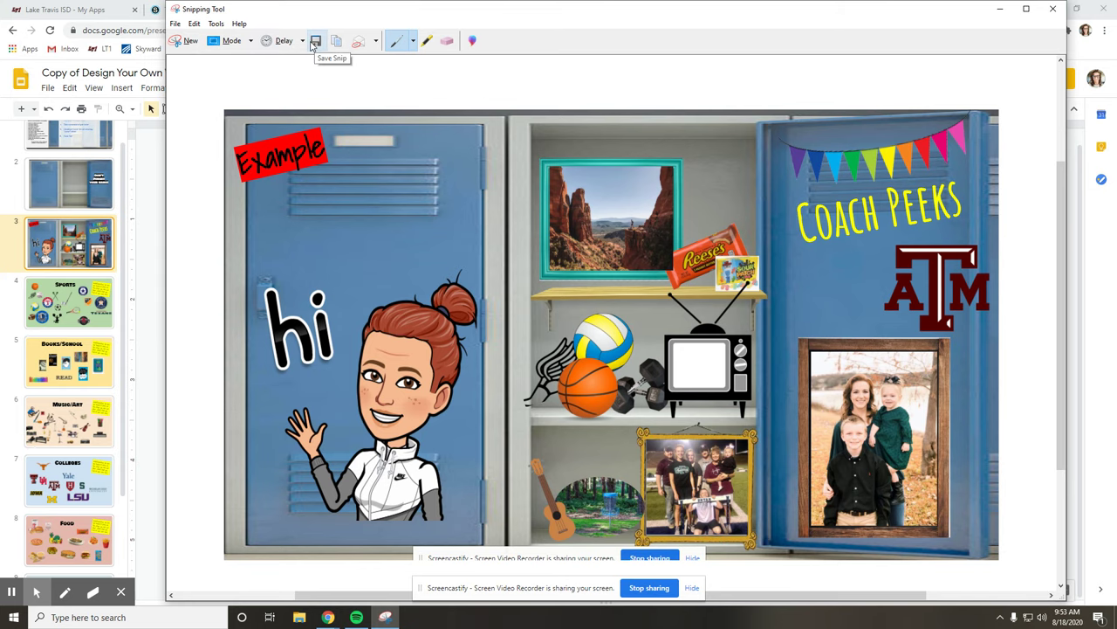
click(317, 49)
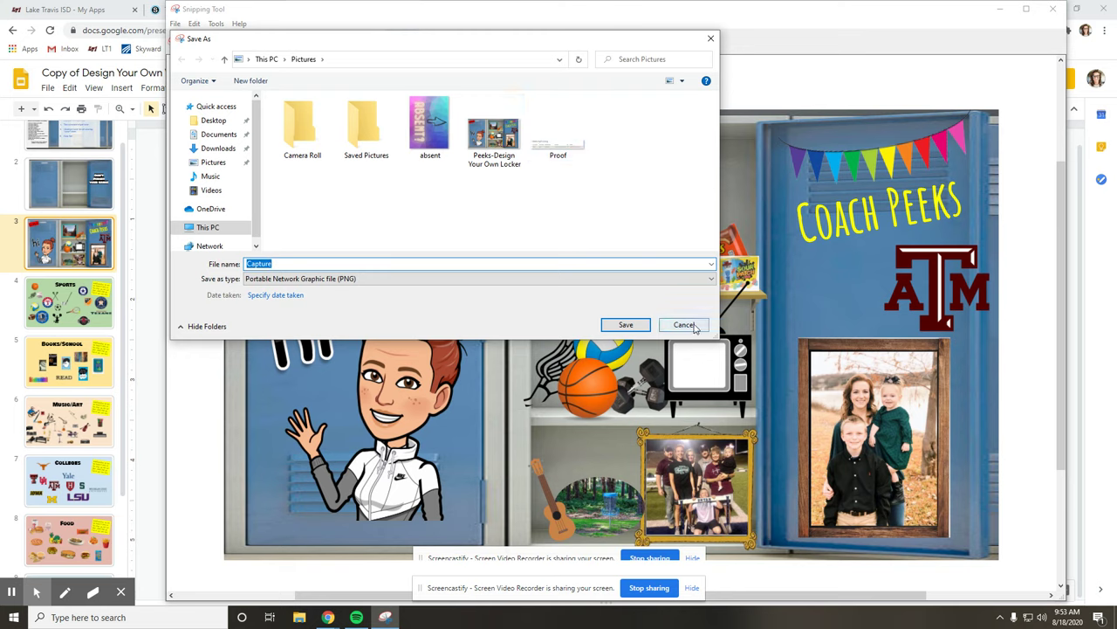
click(684, 324)
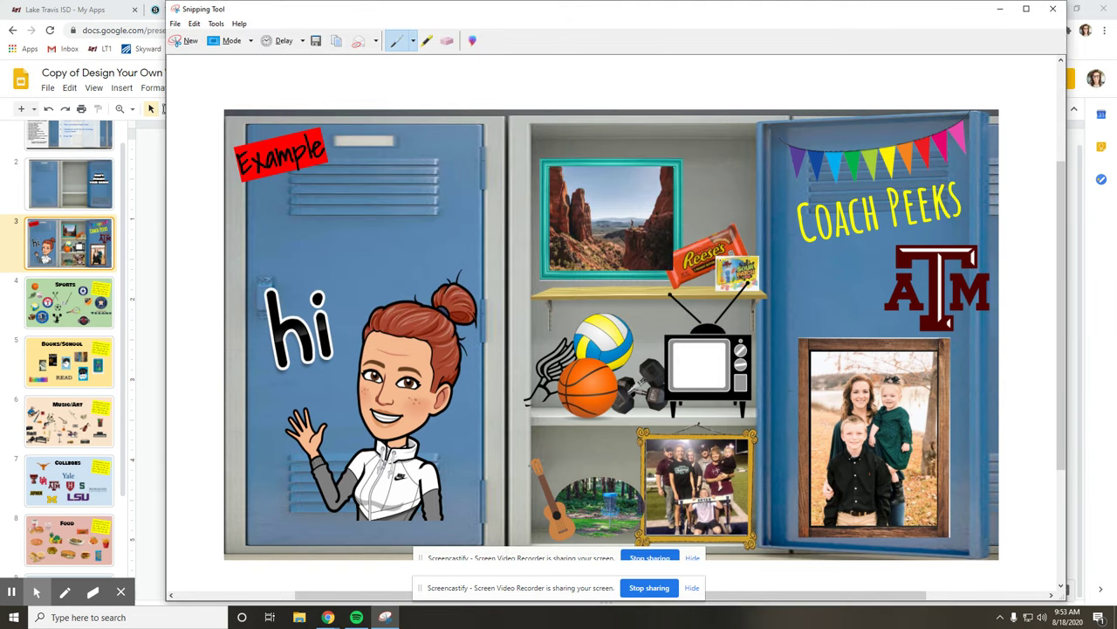
click(1053, 9)
click(665, 316)
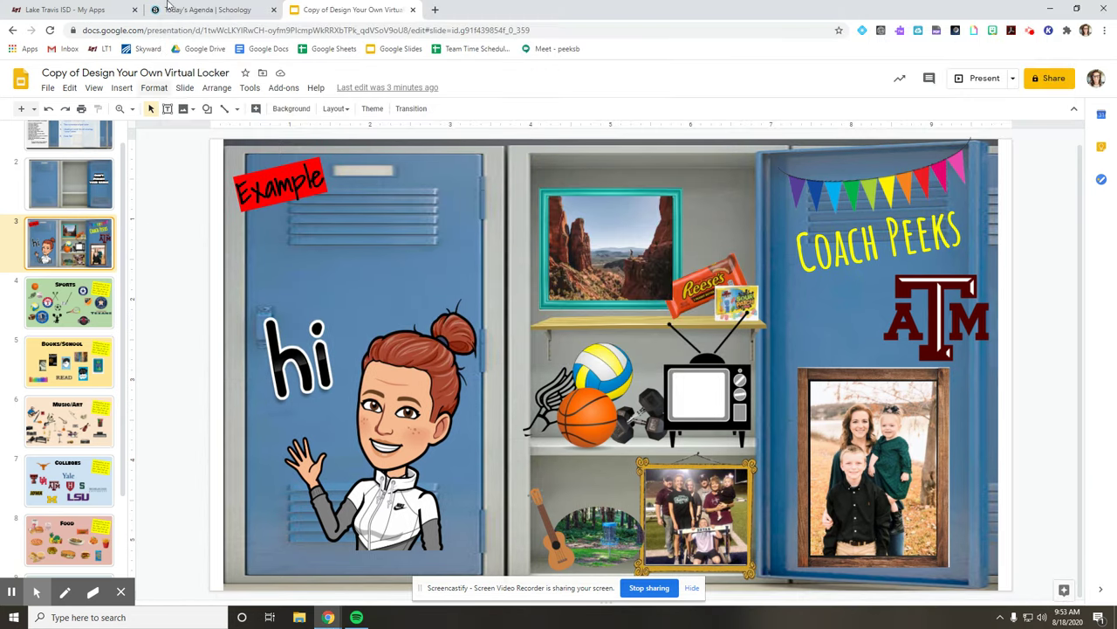
Return to Schoology and open the Locker Album in the Thursday, August 20 folder.
click(214, 12)
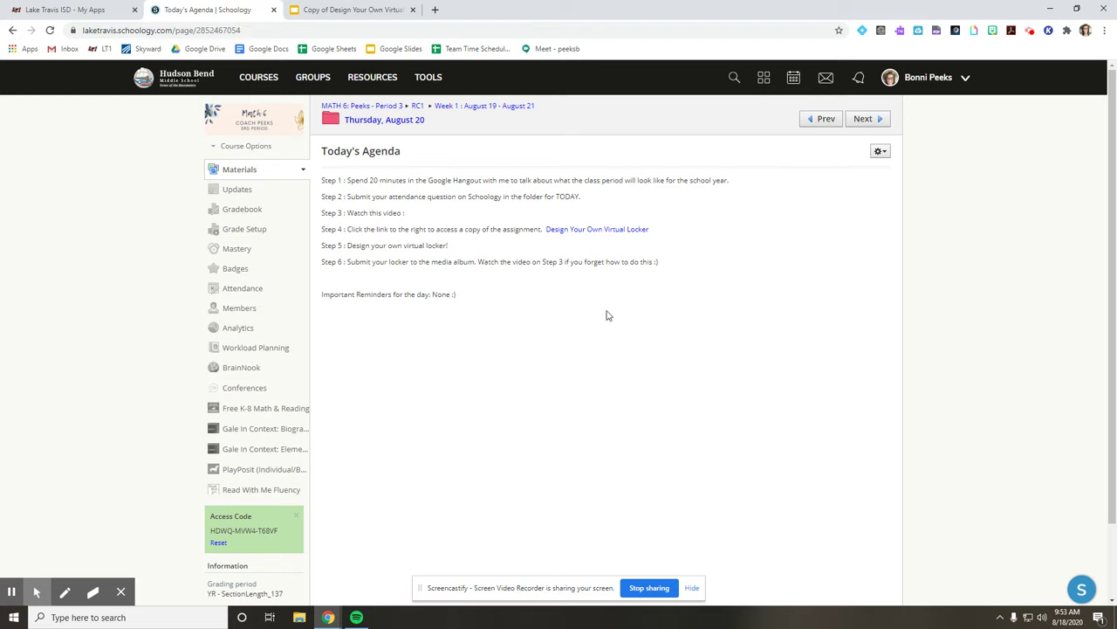
click(391, 124)
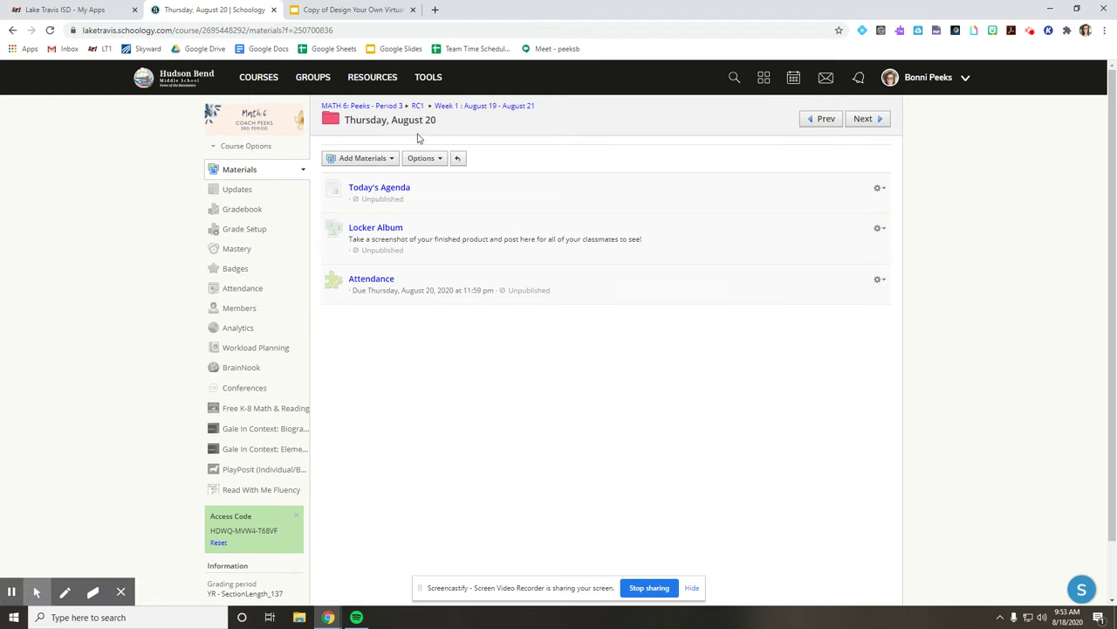
click(395, 229)
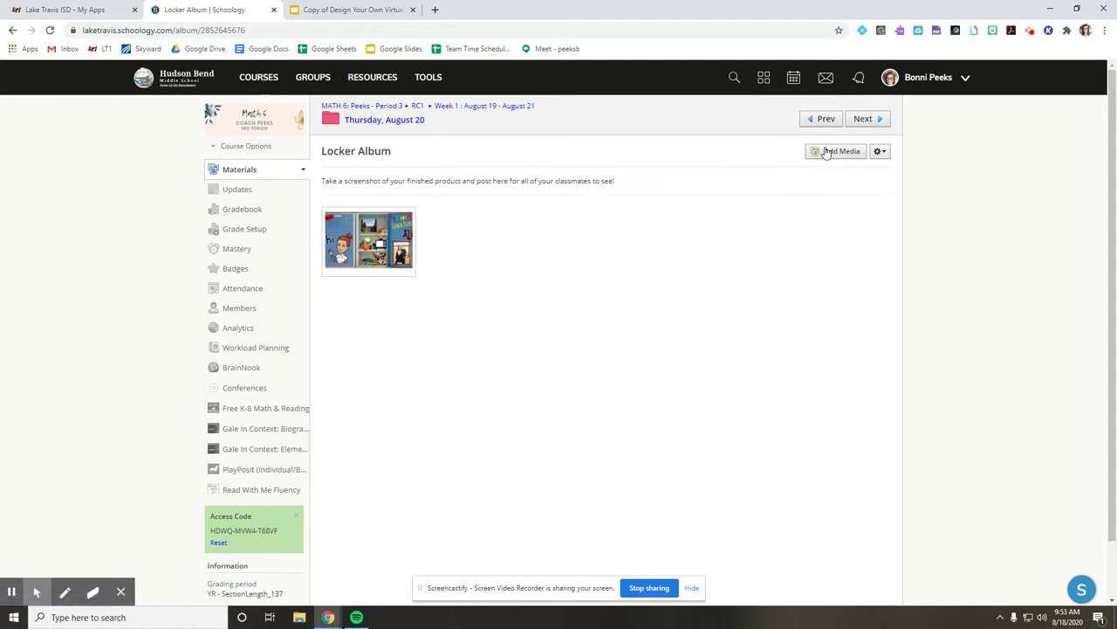
Start adding the saved locker screenshot as Locker Album media, then cancel.
click(844, 163)
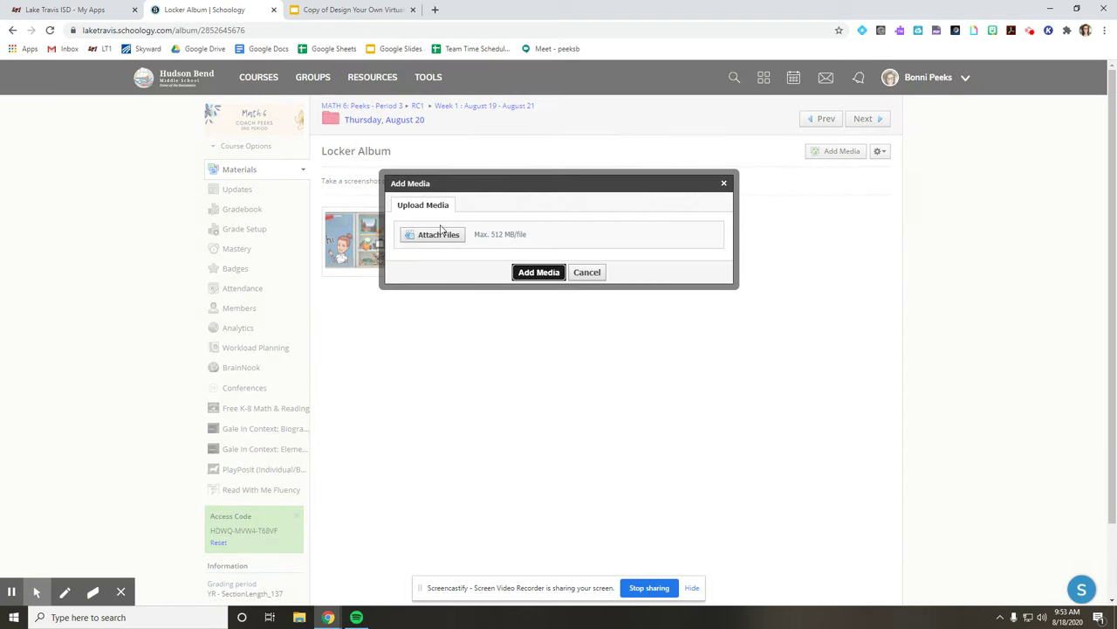
click(428, 237)
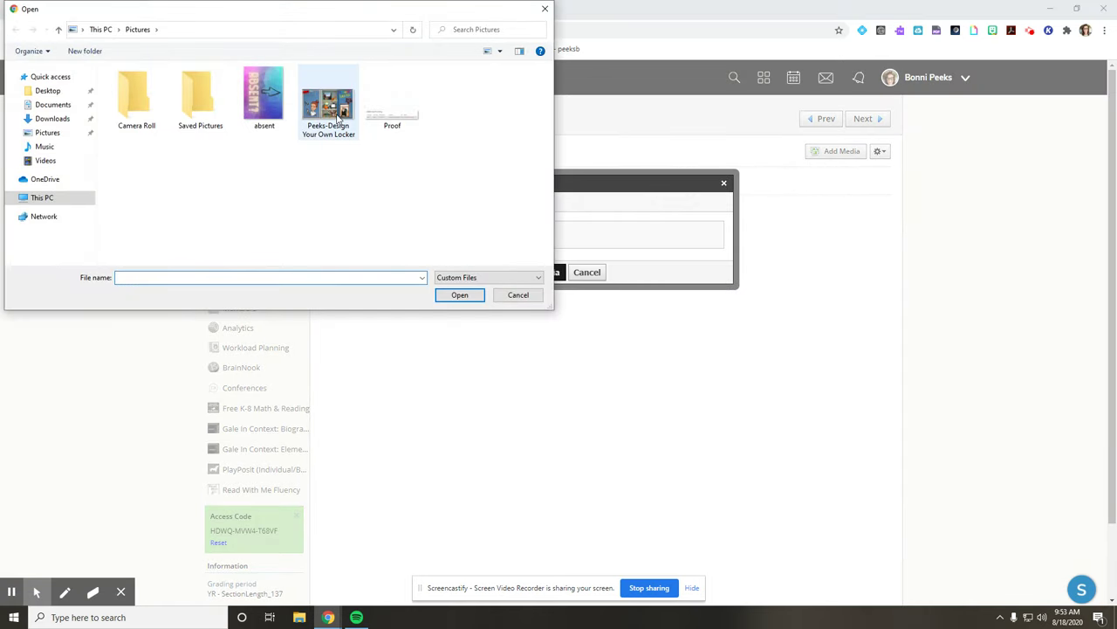
click(329, 114)
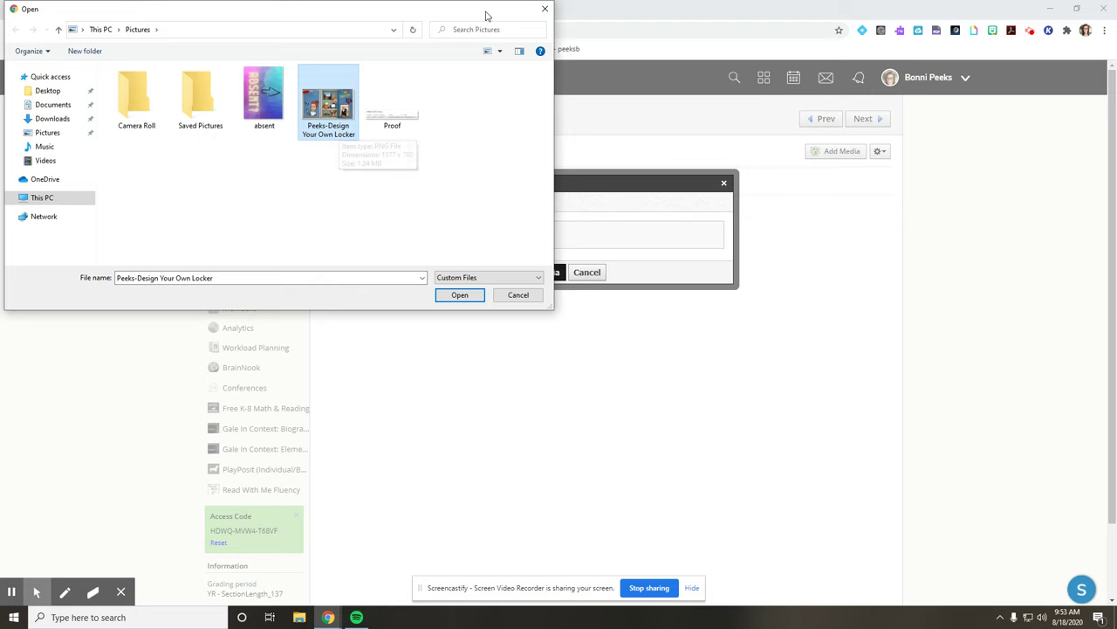
click(519, 296)
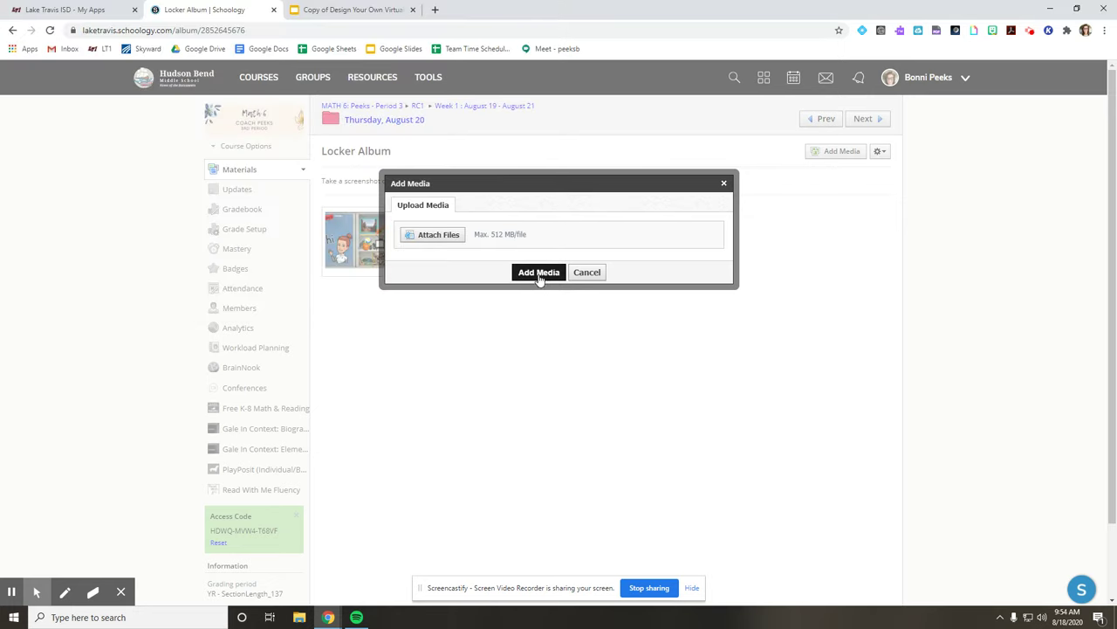
click(587, 273)
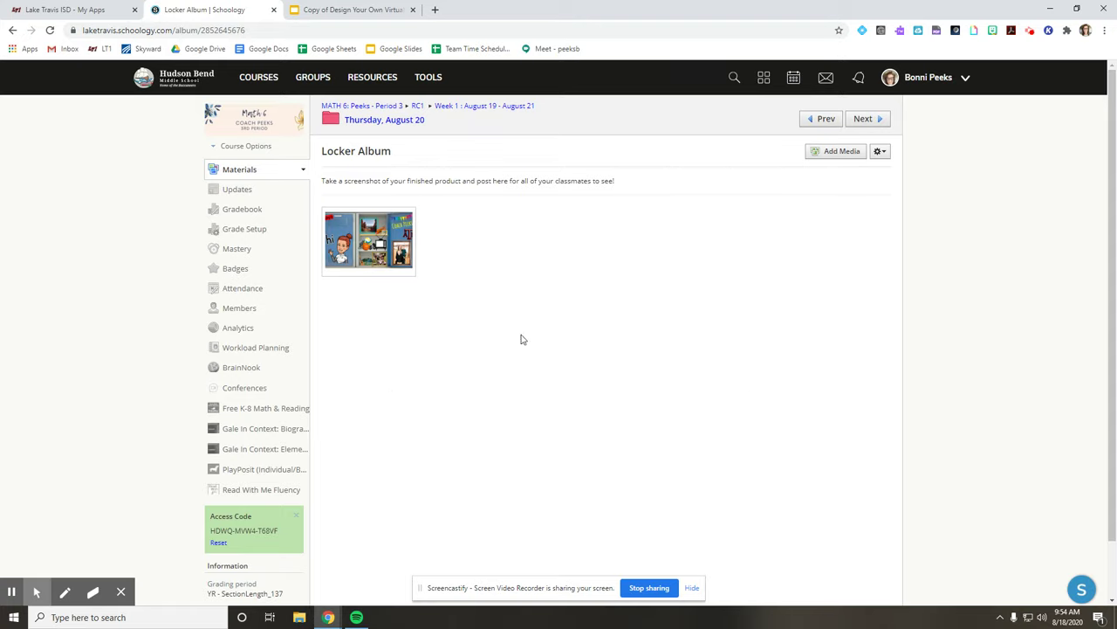
Go back to the Thursday, August 20 folder and reopen Today's Agenda.
click(400, 125)
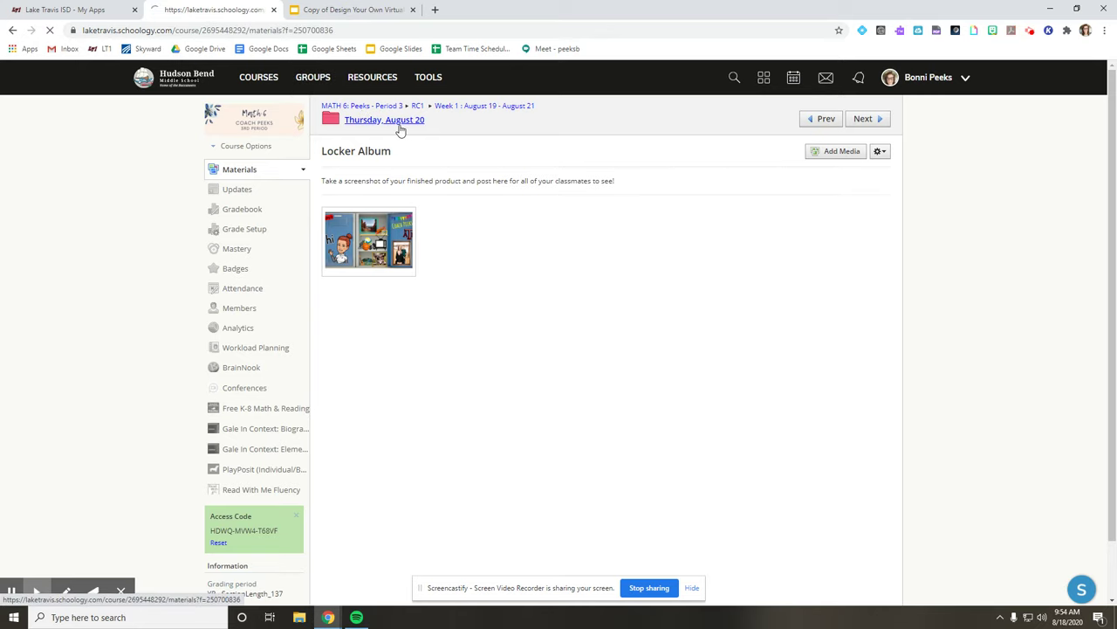
click(390, 190)
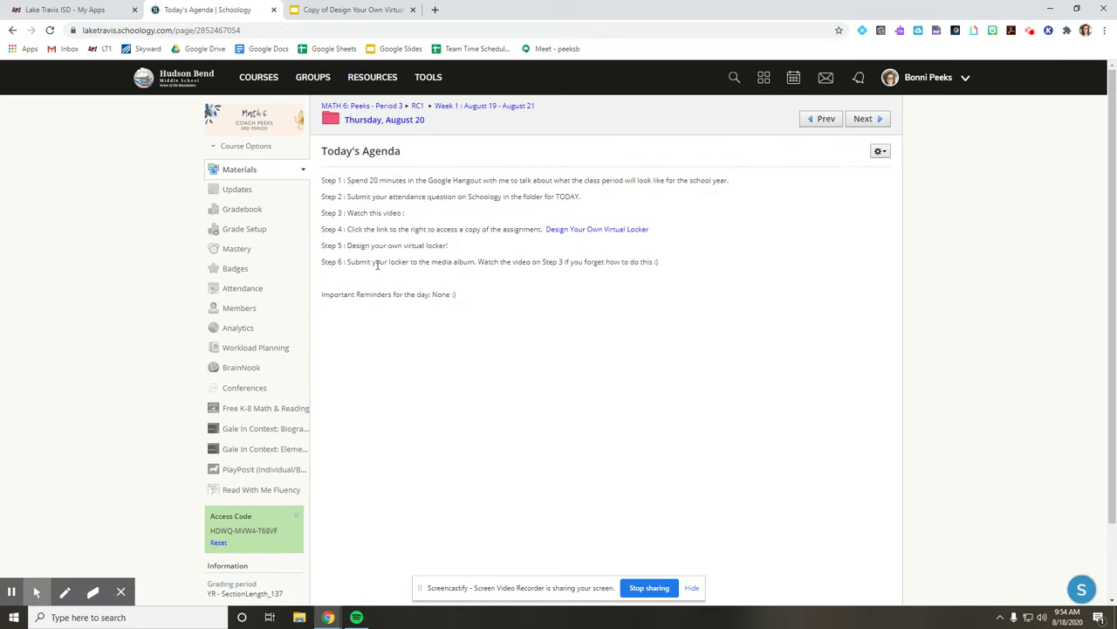